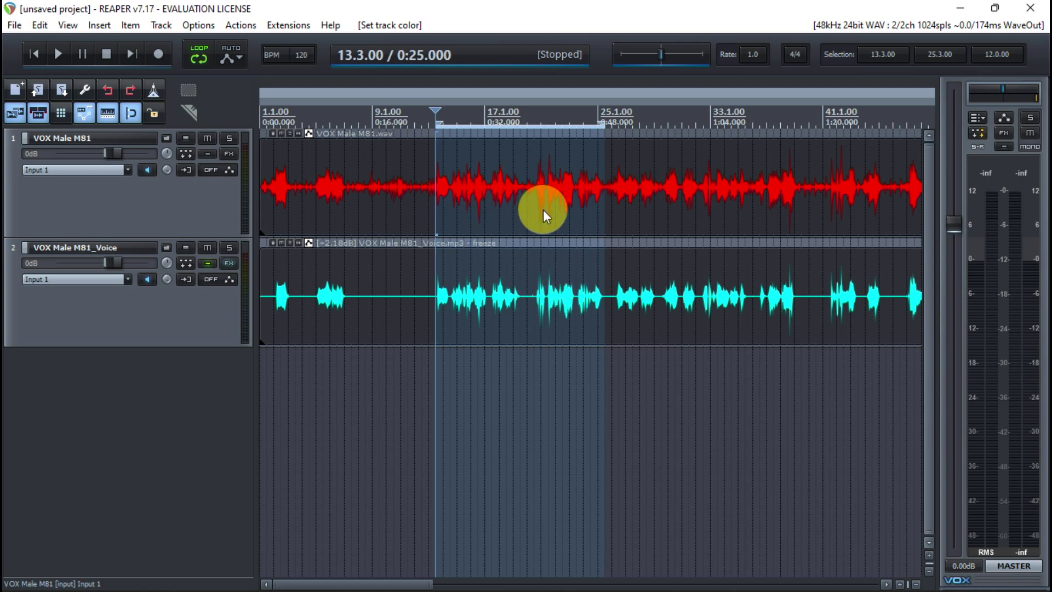
Solo the original VOX Male M81 track and listen to the selected time range
{"action": "left_click", "coordinate": [235, 137]}
{"action": "key", "text": "space"}
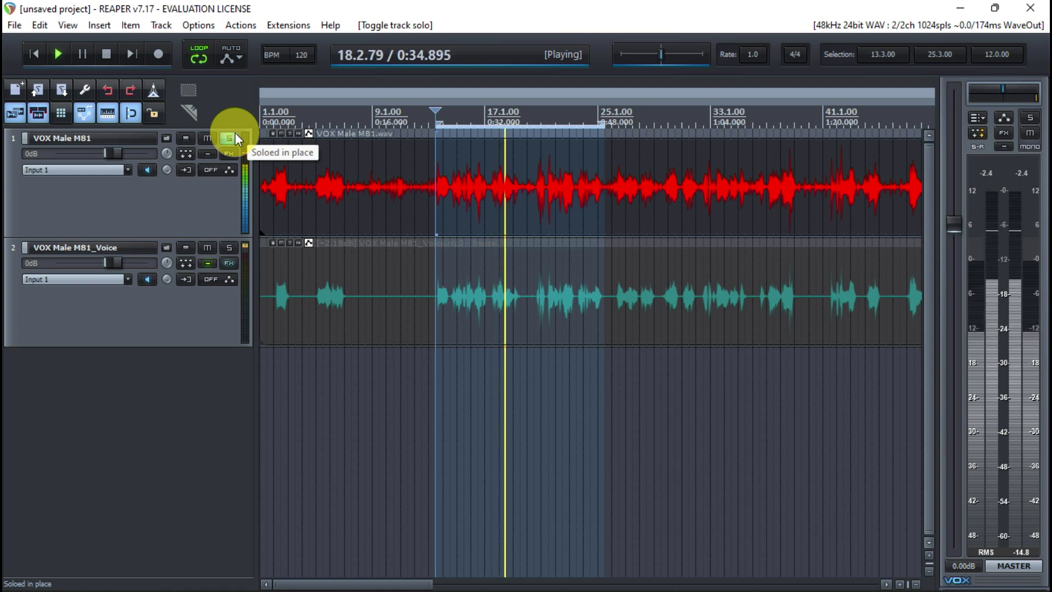
{"action": "key", "text": "space"}
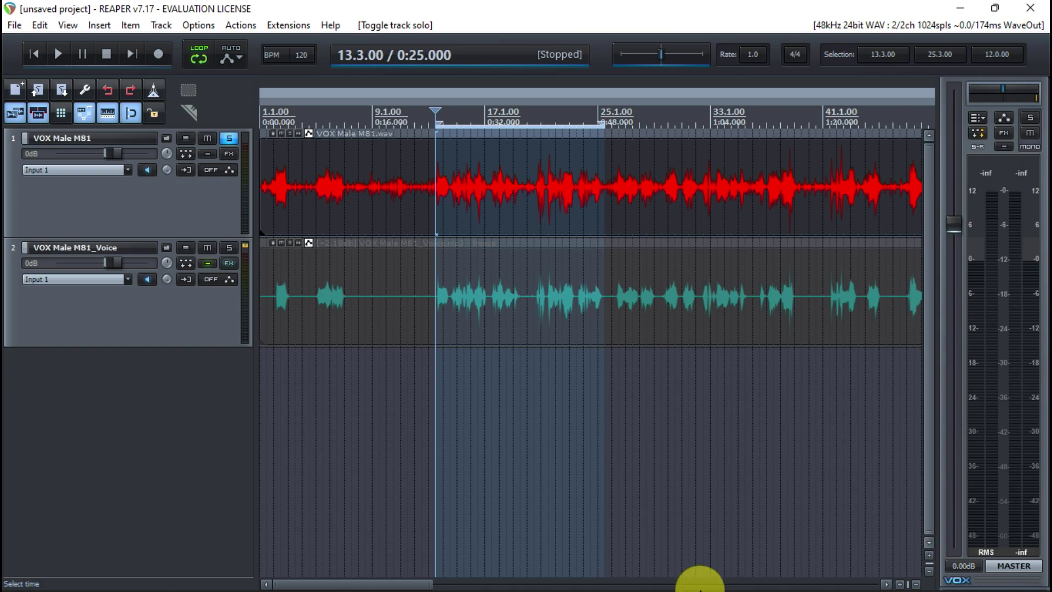
Switch to the EaseUS website in the browser, look at its Redutor de ruído tool and file chooser option, and return to REAPER
{"action": "left_click", "coordinate": [641, 573]}
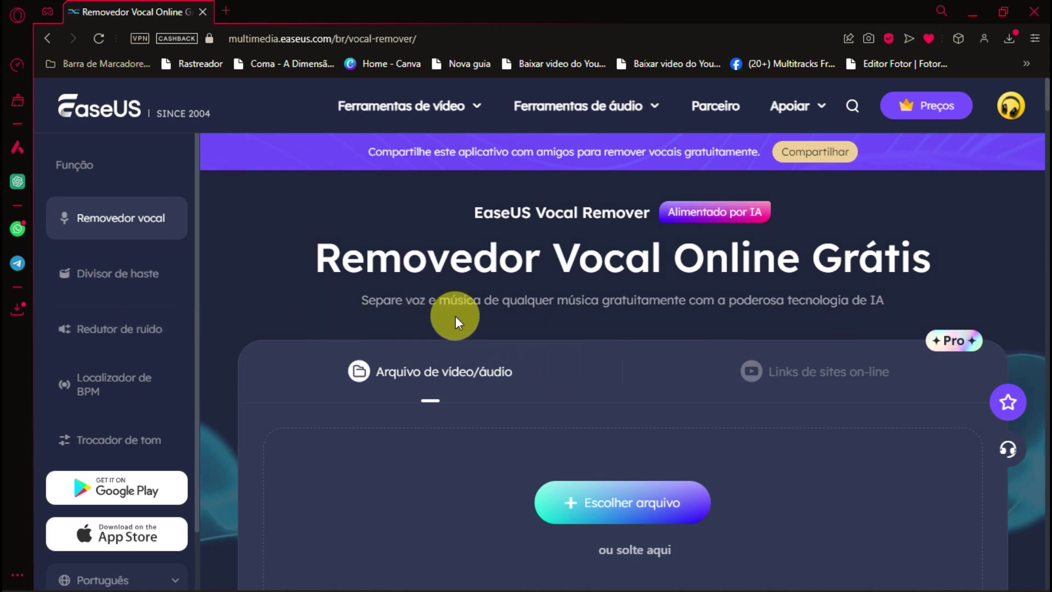
{"action": "left_click", "coordinate": [138, 336]}
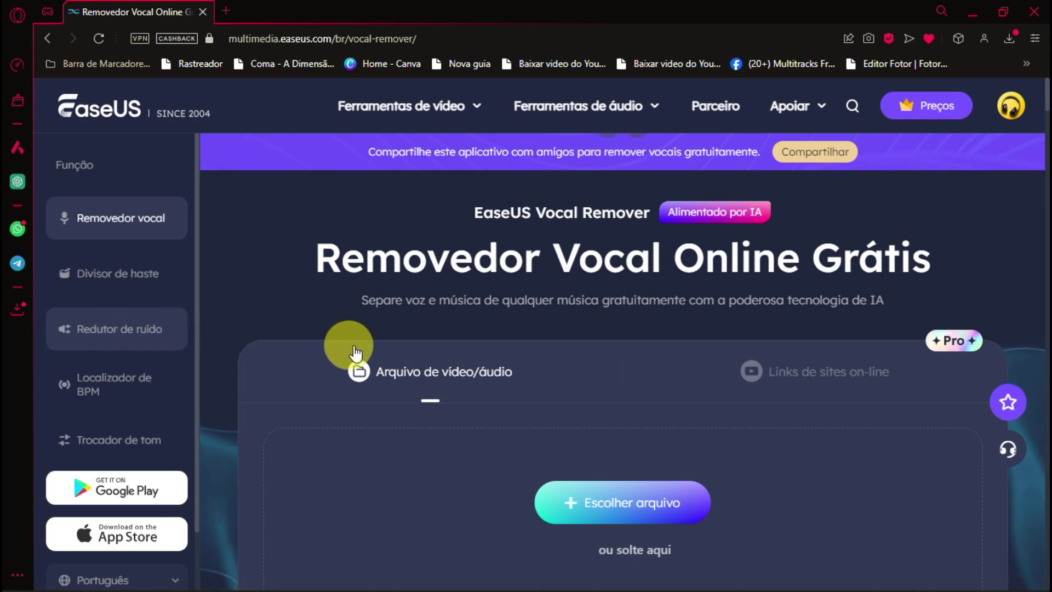
{"action": "left_click", "coordinate": [625, 503]}
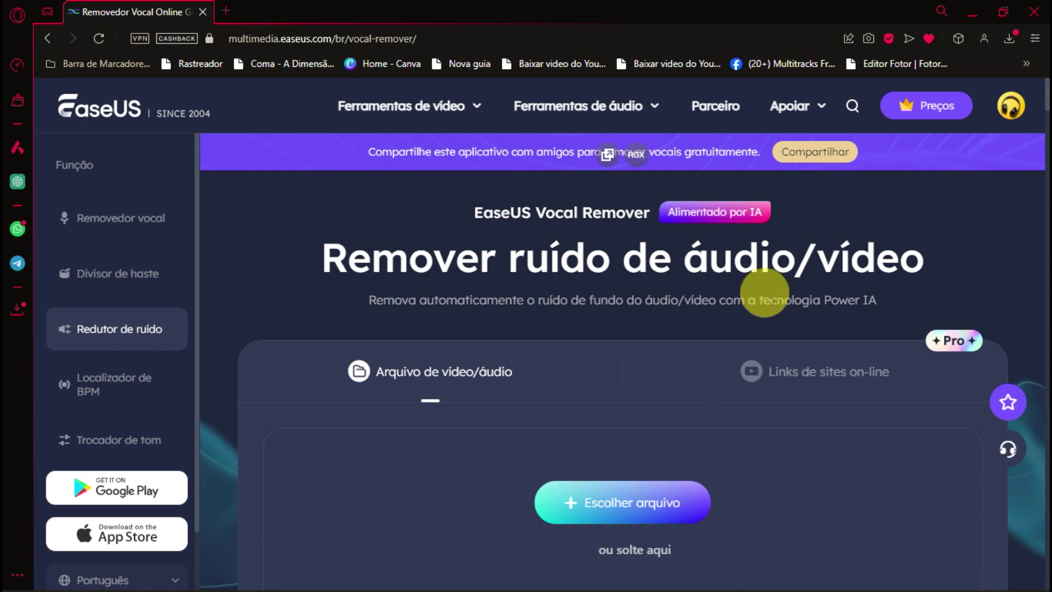
{"action": "left_click", "coordinate": [971, 11]}
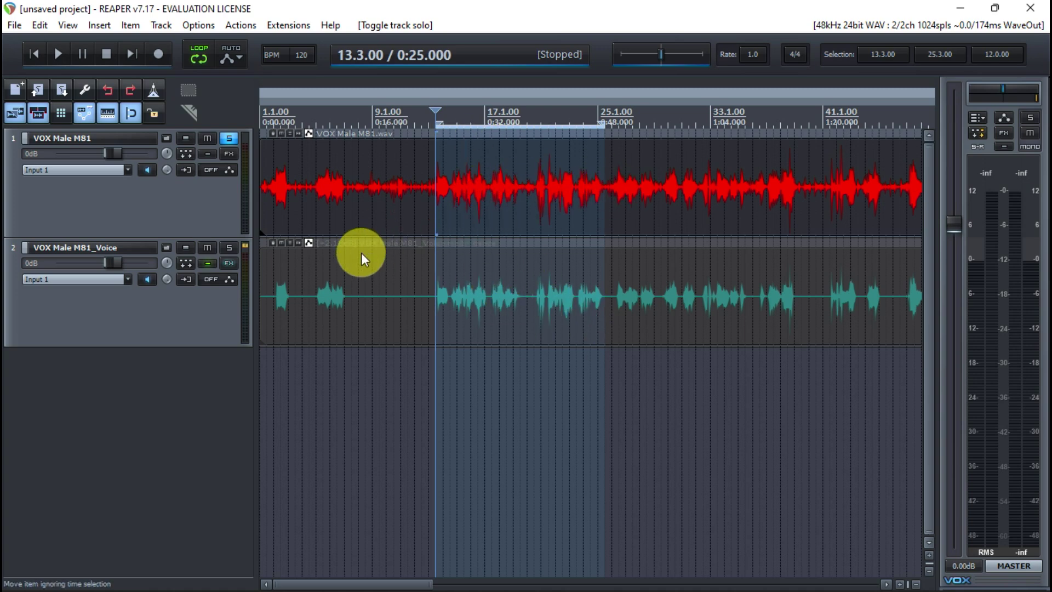
Solo the VOX Male M81_Voice track instead of the original and listen to the selected time range
{"action": "left_click", "coordinate": [229, 247]}
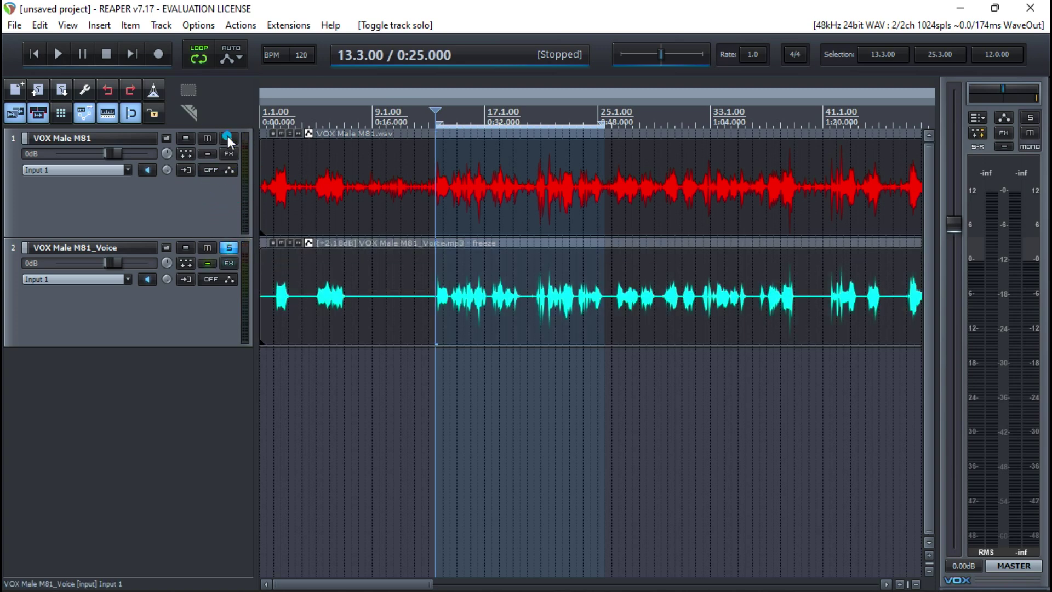
{"action": "left_click", "coordinate": [228, 137]}
{"action": "key", "text": "space"}
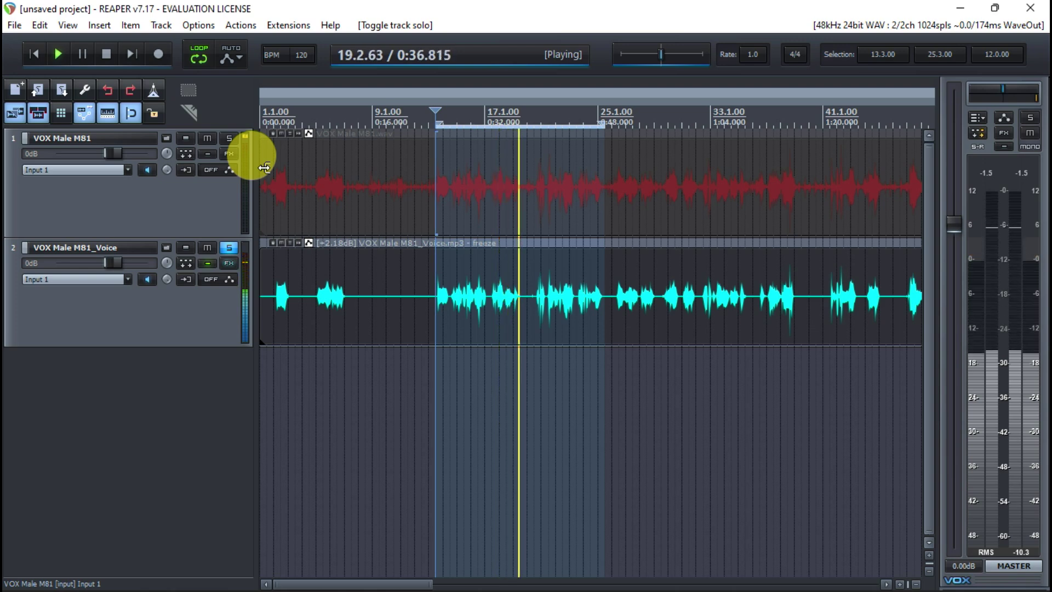
{"action": "key", "text": "space"}
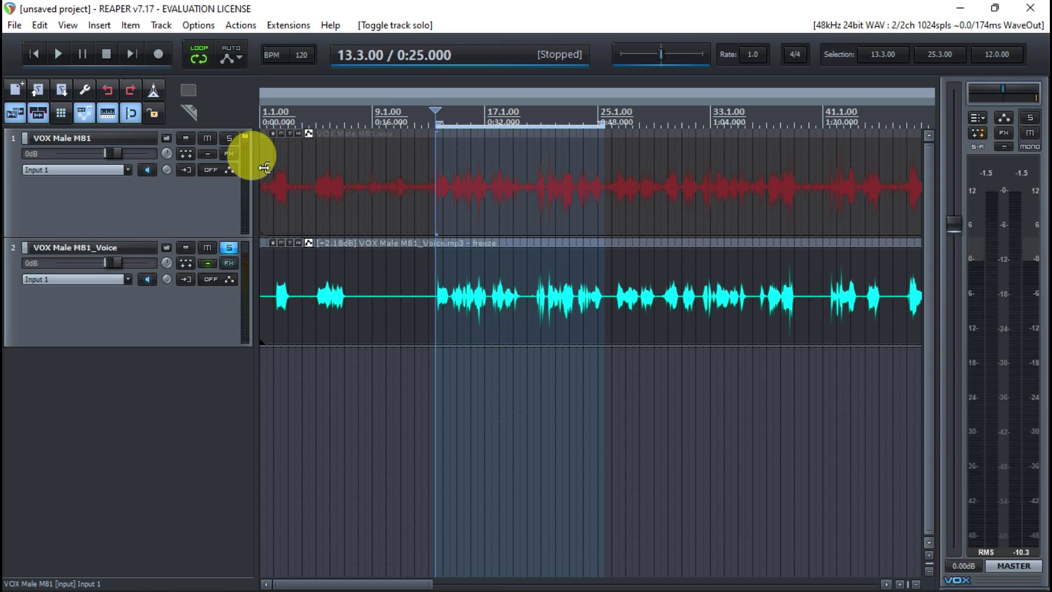
Swap the solo back to the original VOX Male M81 track and replay the same range for comparison
{"action": "left_click", "coordinate": [234, 248]}
{"action": "left_click", "coordinate": [233, 141]}
{"action": "key", "text": "space"}
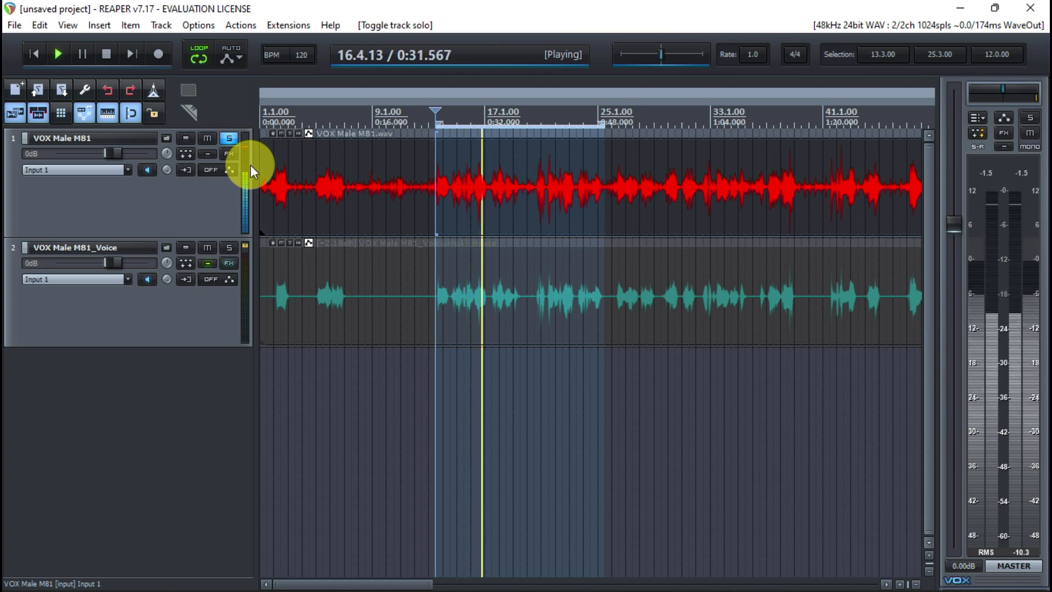
{"action": "key", "text": "space"}
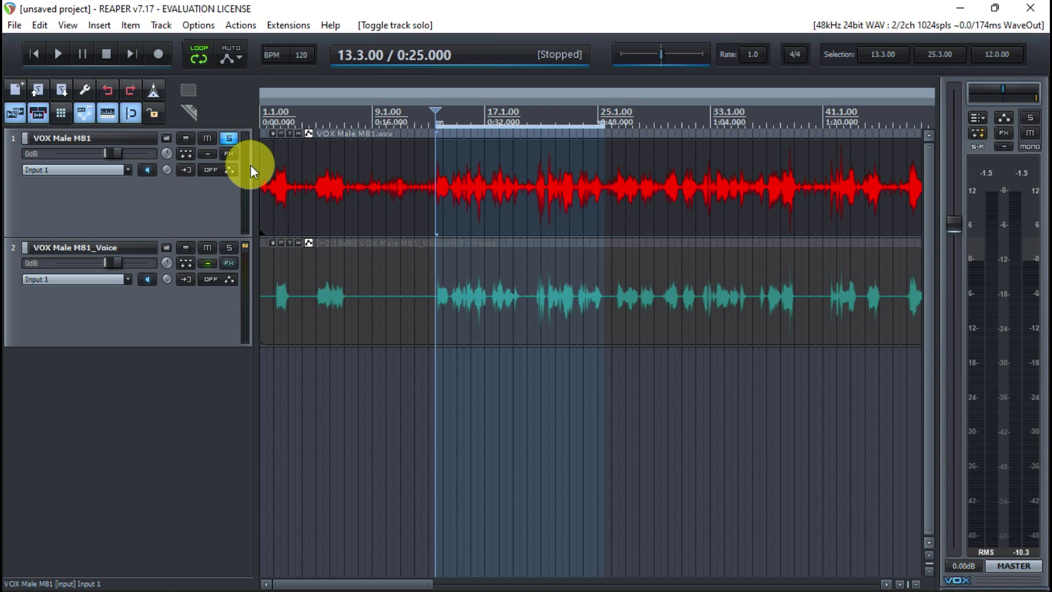
Leave only the VOX Male M81_Voice track soloed and open its effects chain at the Vocal_King plugin
{"action": "left_click", "coordinate": [234, 137]}
{"action": "left_click", "coordinate": [215, 142]}
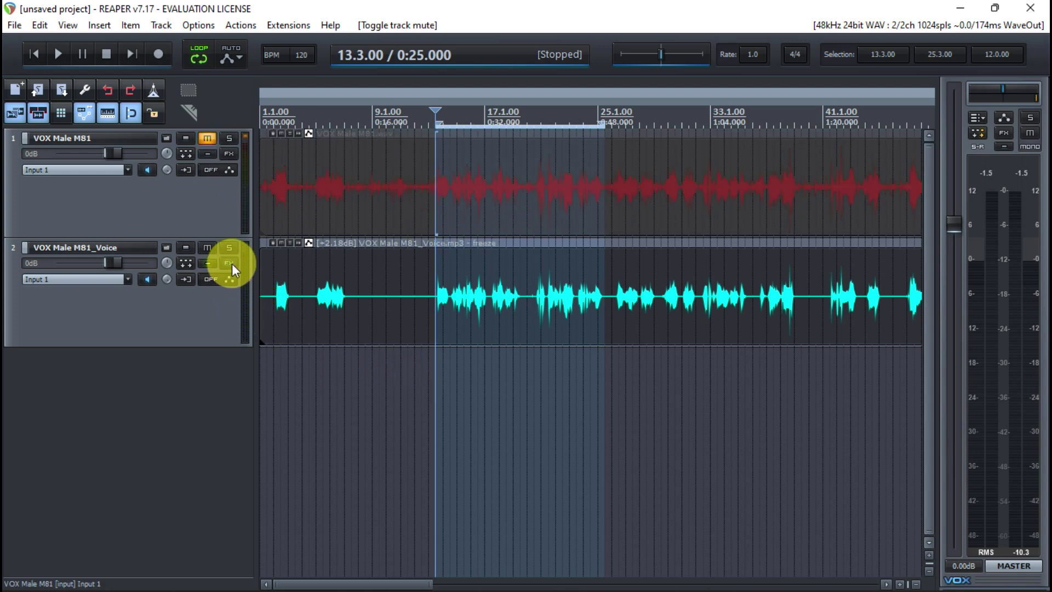
{"action": "left_click", "coordinate": [212, 140]}
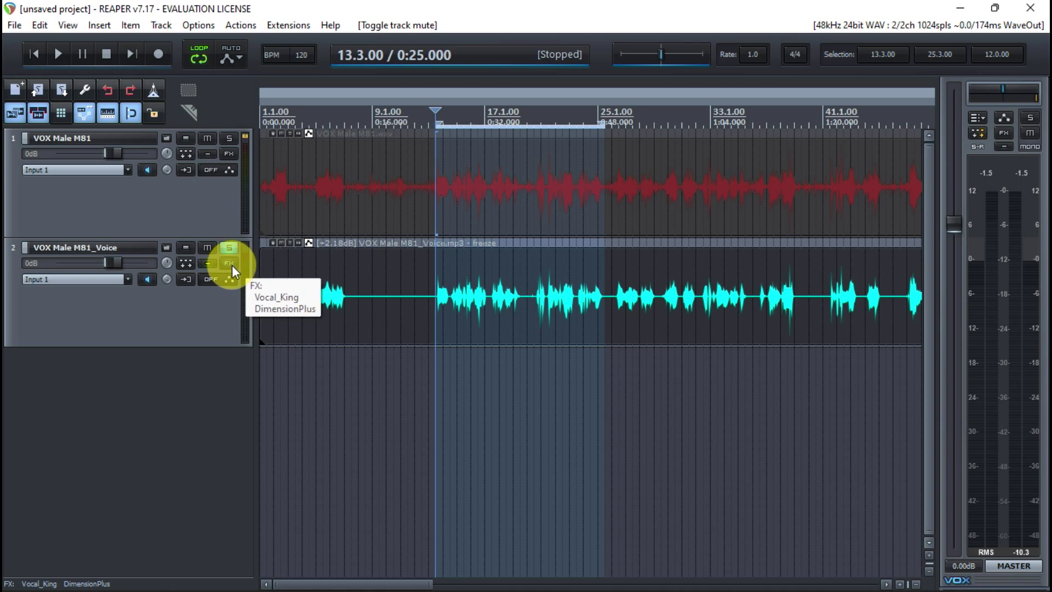
{"action": "left_click", "coordinate": [229, 265]}
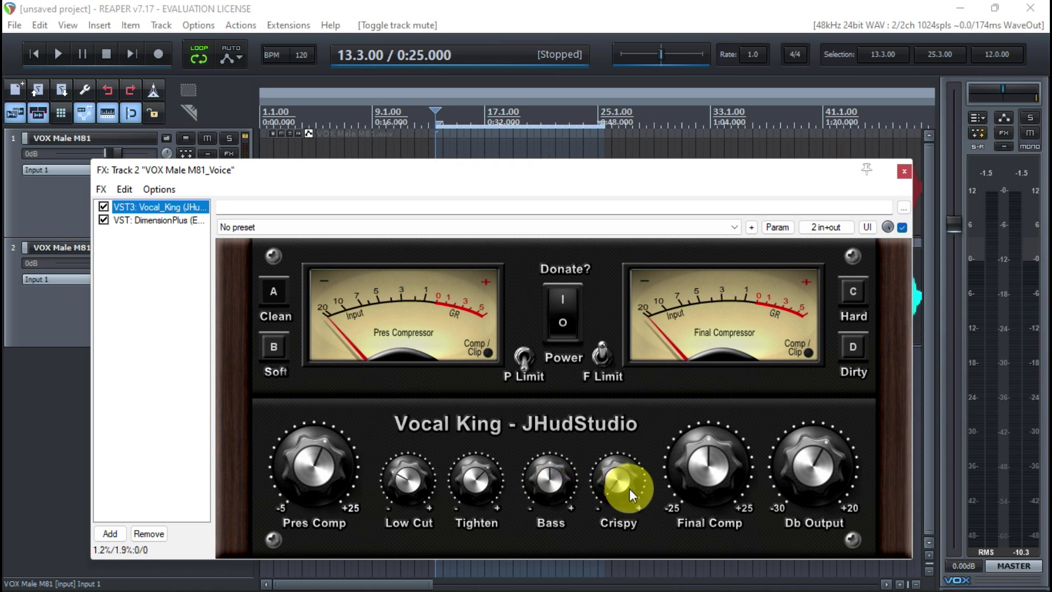
{"action": "left_click_drag", "start_coordinate": [629, 489], "coordinate": [630, 501]}
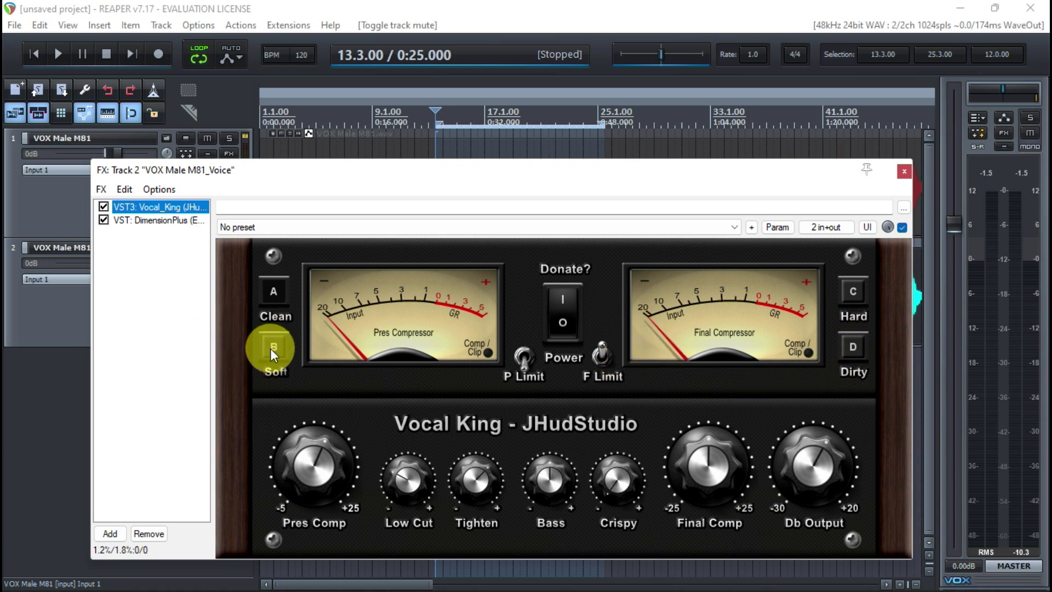
Try out Vocal_King's Hard, Dirty and Clean modes, its P Limit switch and the Power switch
{"action": "left_click", "coordinate": [858, 289]}
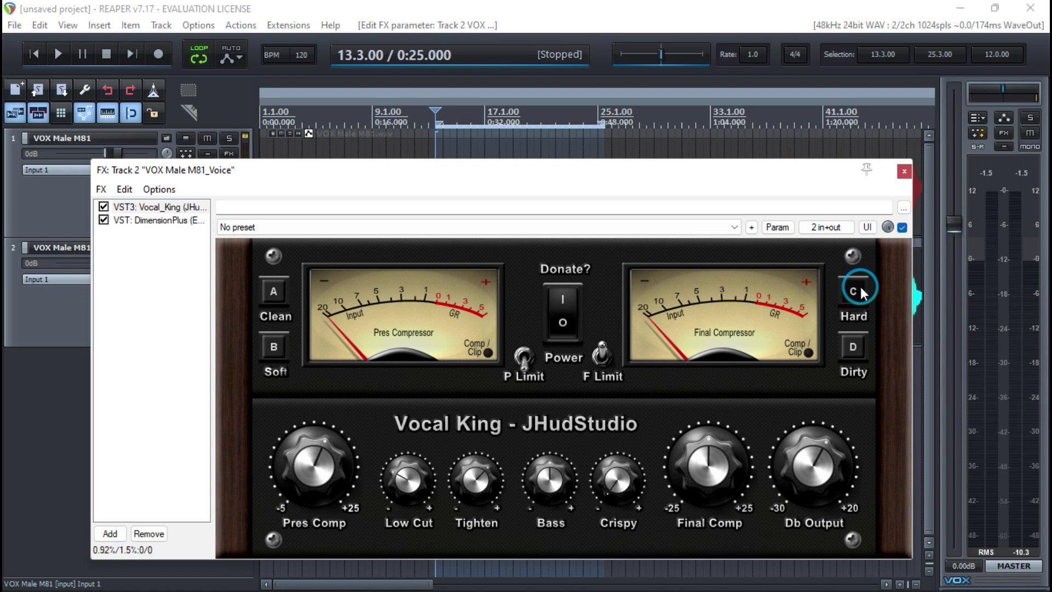
{"action": "left_click", "coordinate": [859, 343]}
{"action": "left_click", "coordinate": [269, 292]}
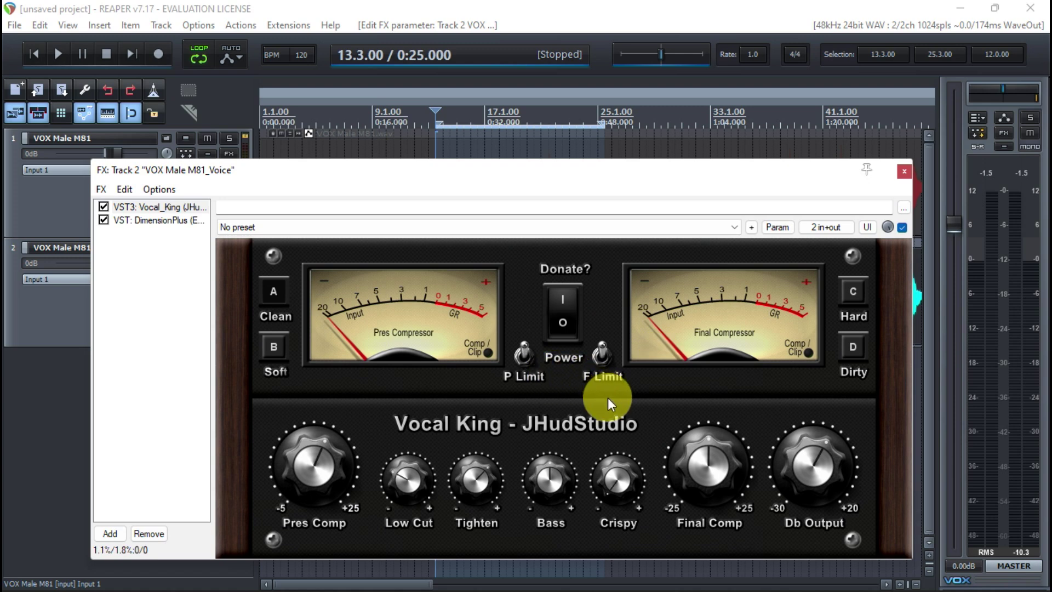
{"action": "left_click", "coordinate": [525, 361]}
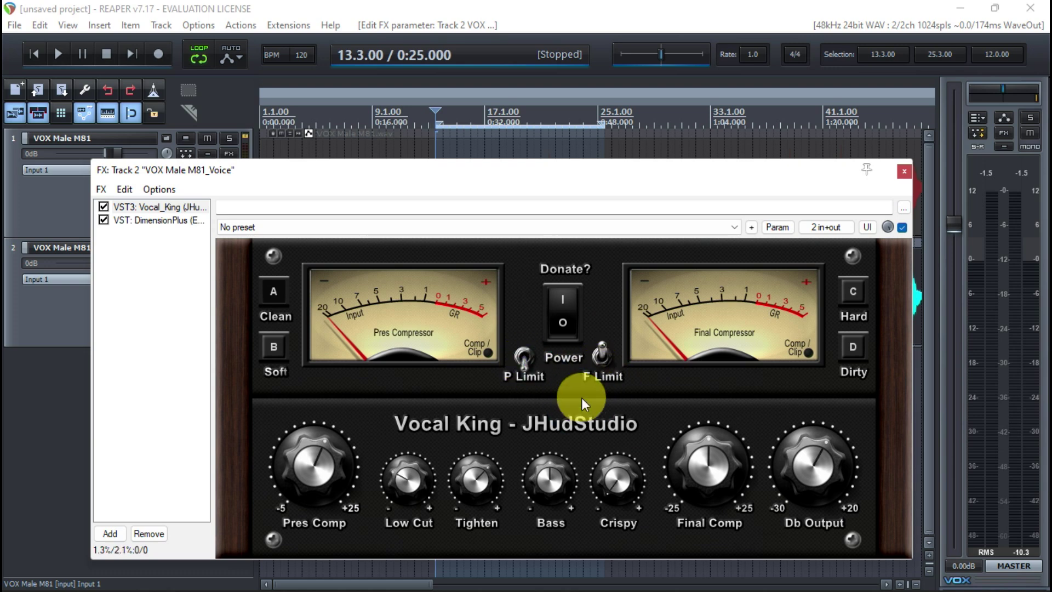
{"action": "left_click", "coordinate": [562, 306]}
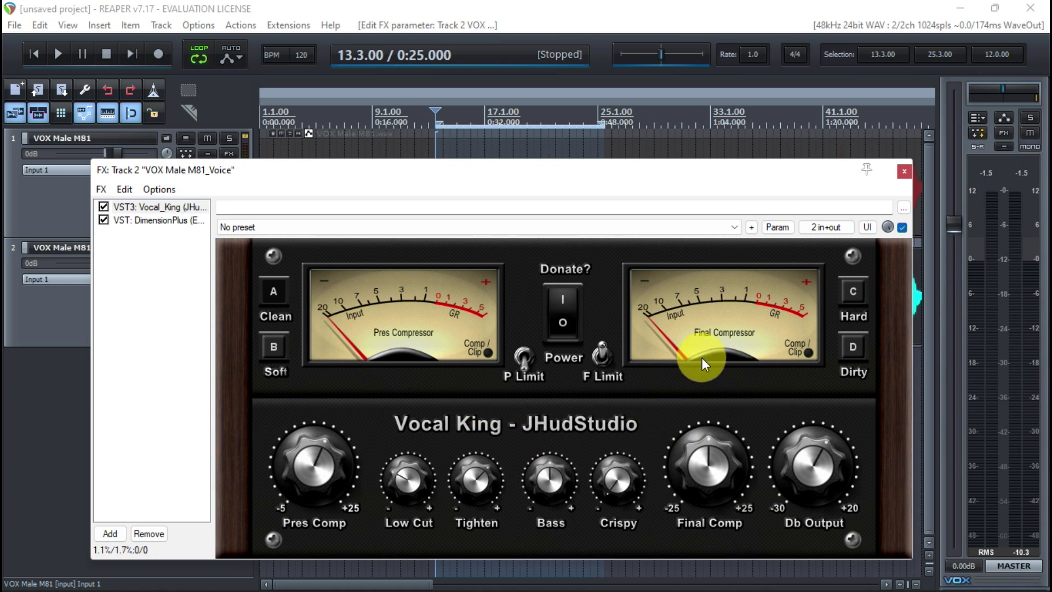
While playing the selected range, lower Final Comp and Tighten and raise Db Output in Vocal_King
{"action": "key", "text": "space"}
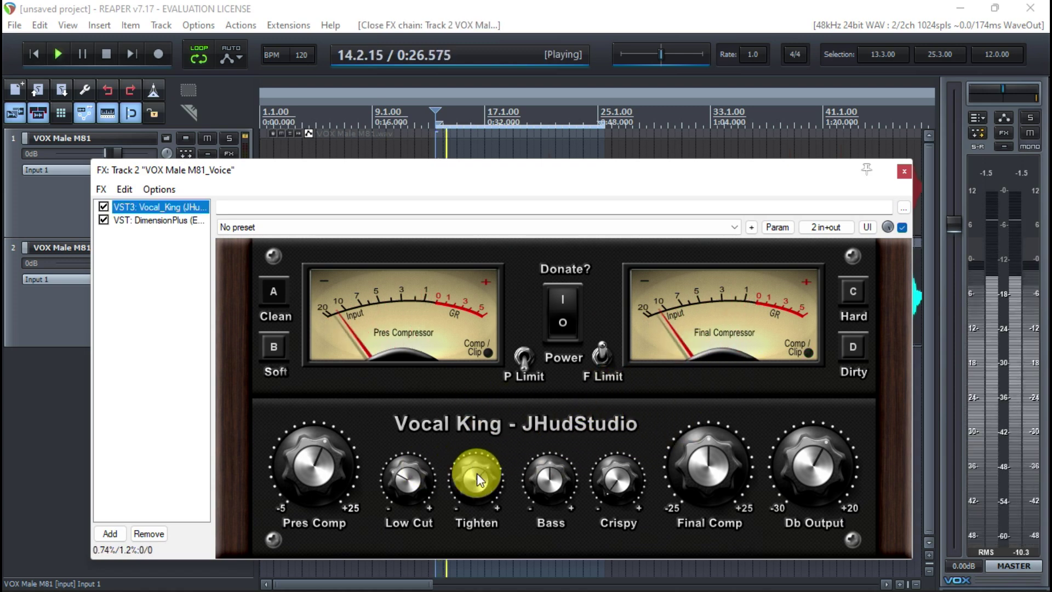
{"action": "left_click_drag", "start_coordinate": [705, 481], "coordinate": [710, 558]}
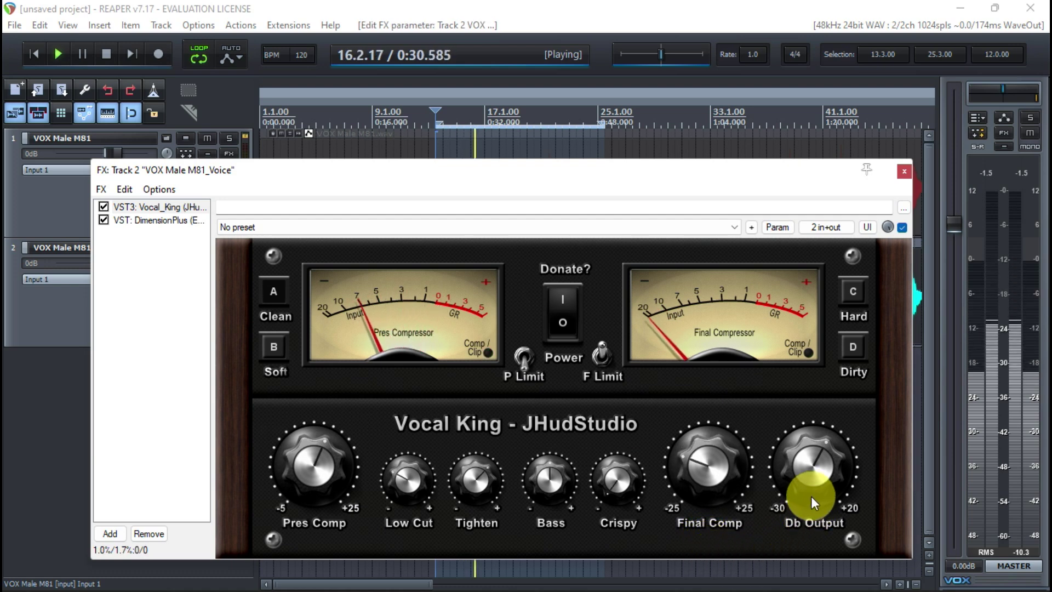
{"action": "left_click_drag", "start_coordinate": [811, 496], "coordinate": [759, 452]}
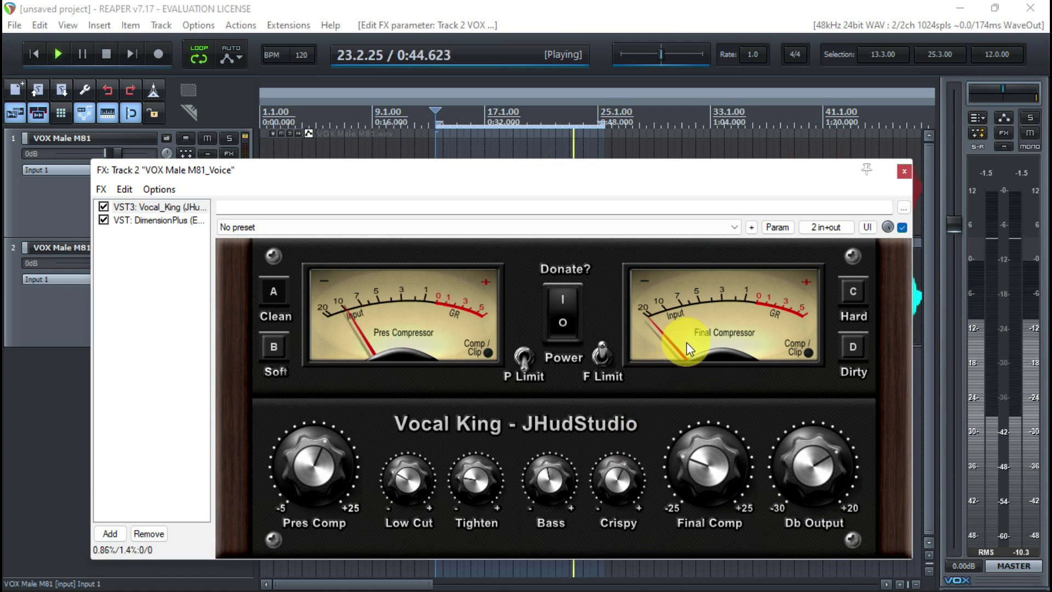
Raise Crispy, lower Bass slightly and fine-tune Low Cut, Db Output and Final Comp in Vocal_King, ending with playback stopped
{"action": "left_click", "coordinate": [613, 459]}
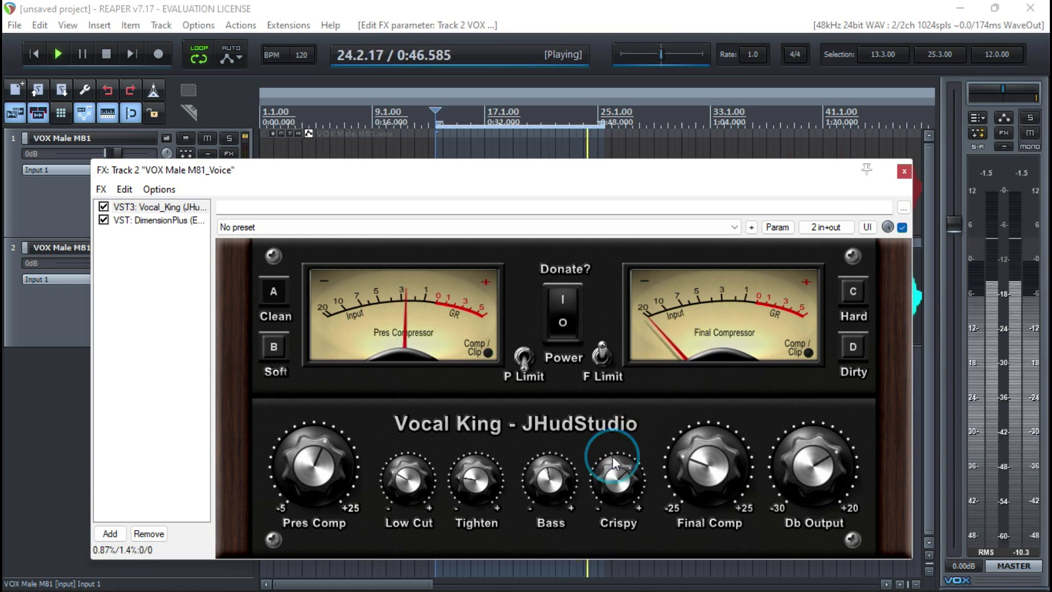
{"action": "left_click_drag", "start_coordinate": [558, 483], "coordinate": [559, 490]}
{"action": "left_click", "coordinate": [802, 470]}
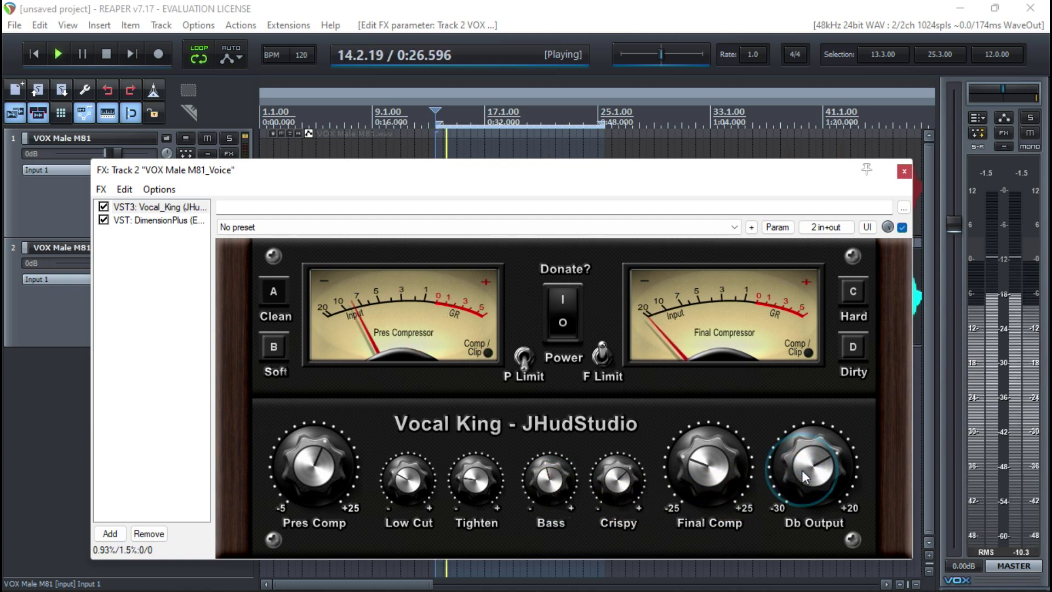
{"action": "left_click_drag", "start_coordinate": [802, 470], "coordinate": [621, 534]}
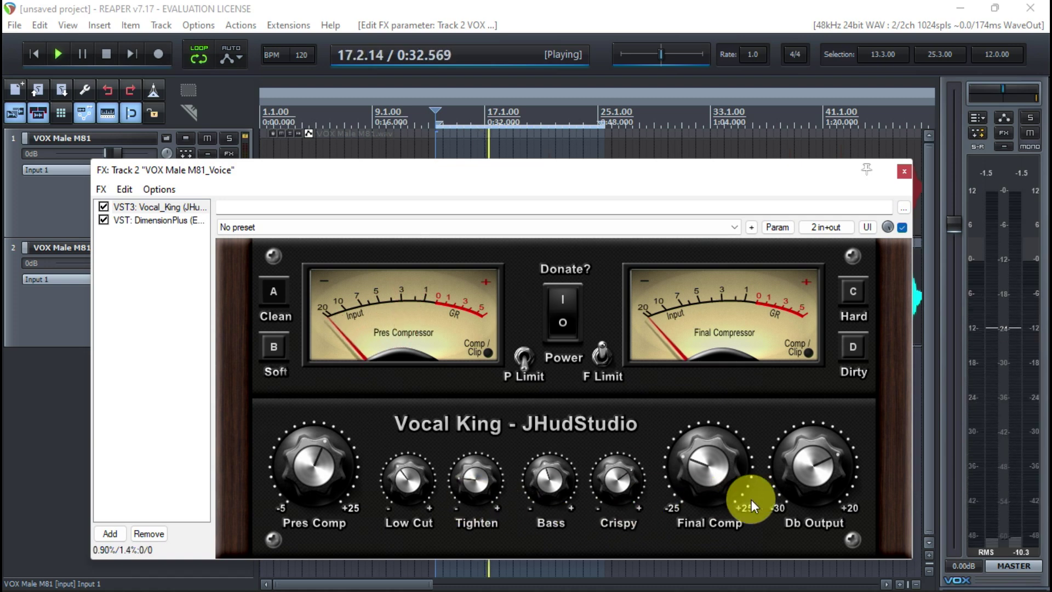
{"action": "left_click", "coordinate": [727, 470]}
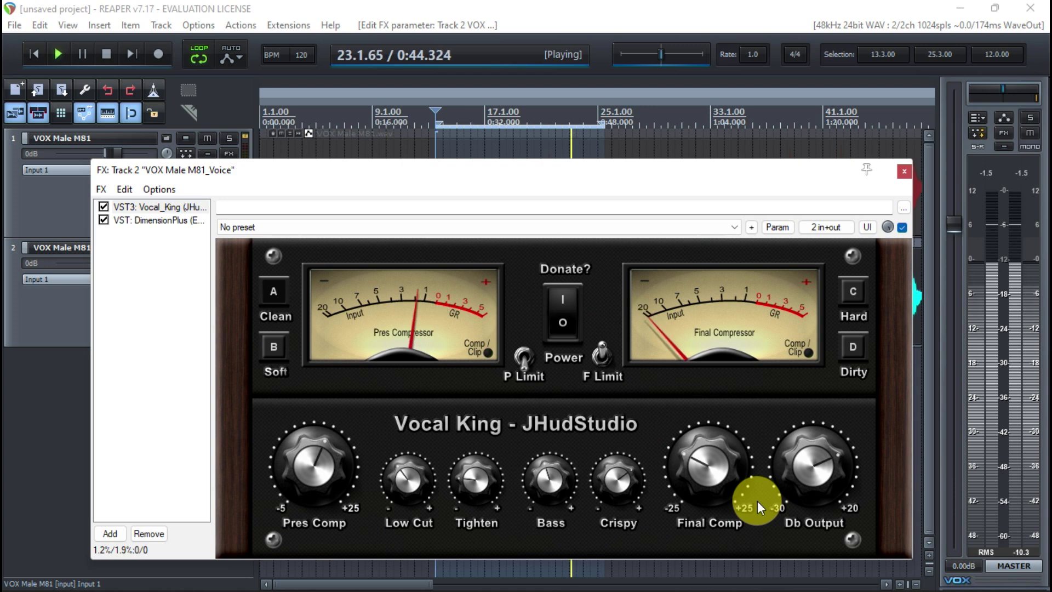
{"action": "key", "text": "space"}
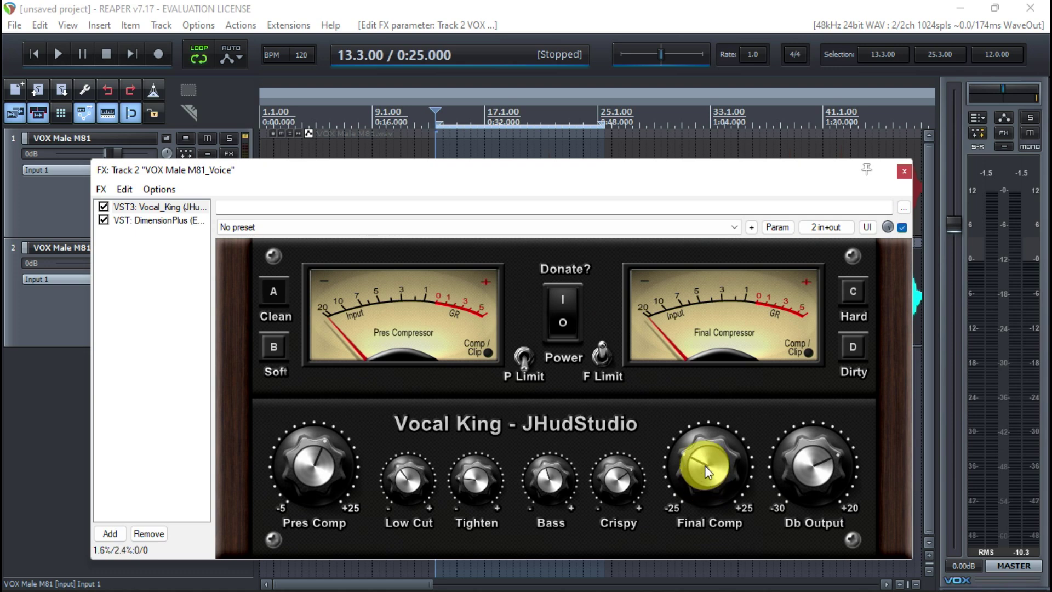
Compare the voice with Vocal_King bypassed and enabled during playback of the selected range
{"action": "left_click", "coordinate": [903, 228]}
{"action": "key", "text": "space"}
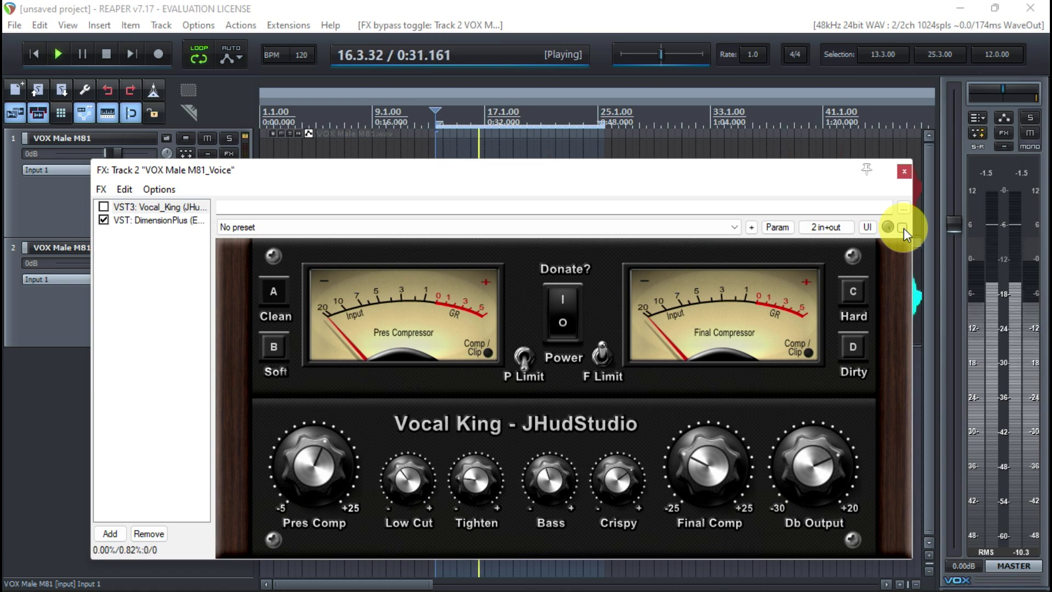
{"action": "left_click", "coordinate": [903, 228]}
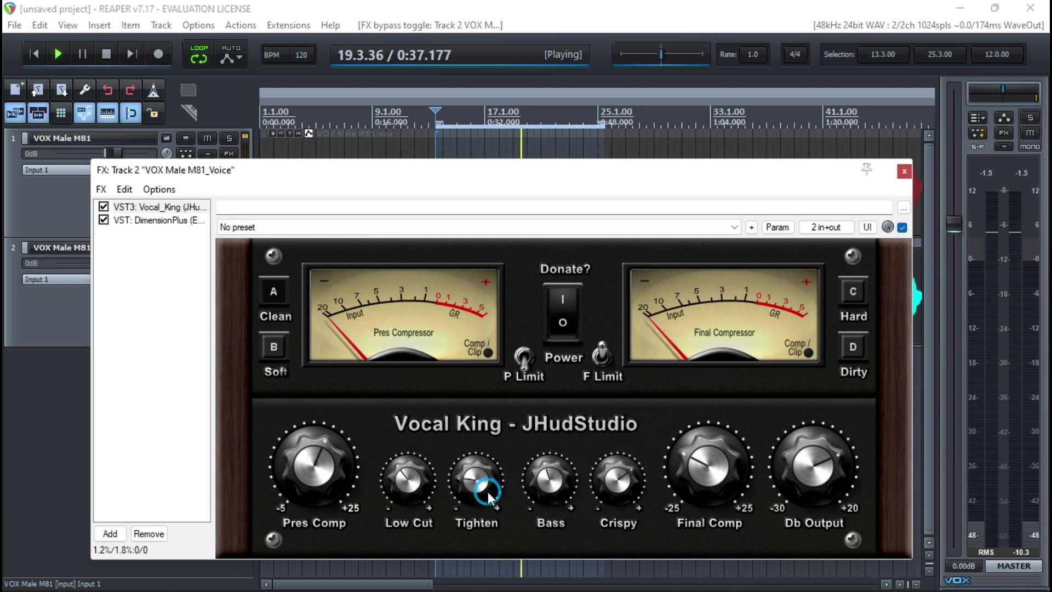
Fine-tune the Tighten and Db Output amounts in Vocal_King and stop playback
{"action": "left_click_drag", "start_coordinate": [504, 499], "coordinate": [505, 496]}
{"action": "left_click_drag", "start_coordinate": [808, 462], "coordinate": [759, 484]}
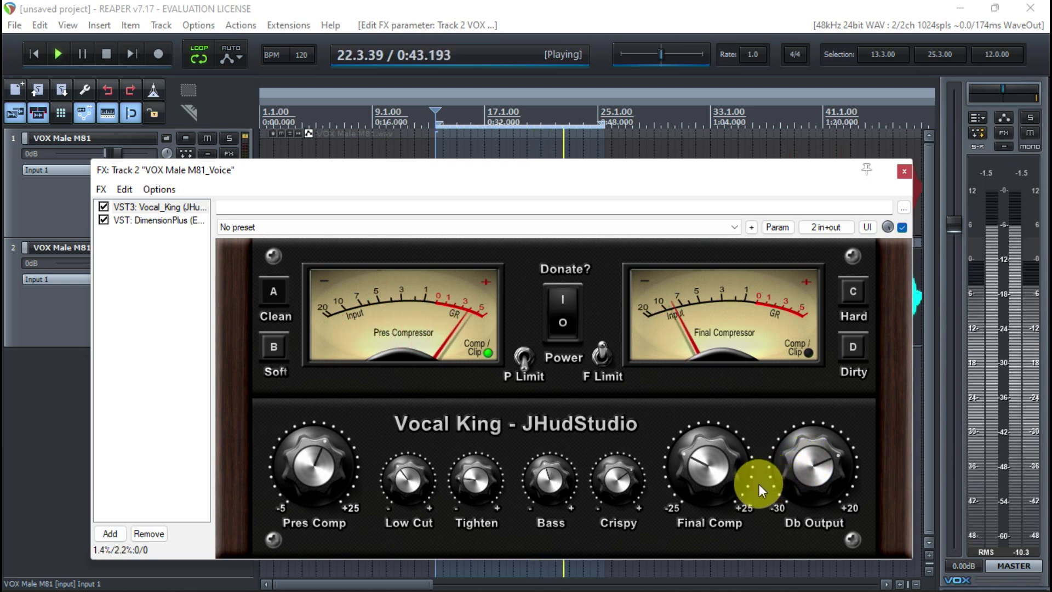
{"action": "key", "text": "space"}
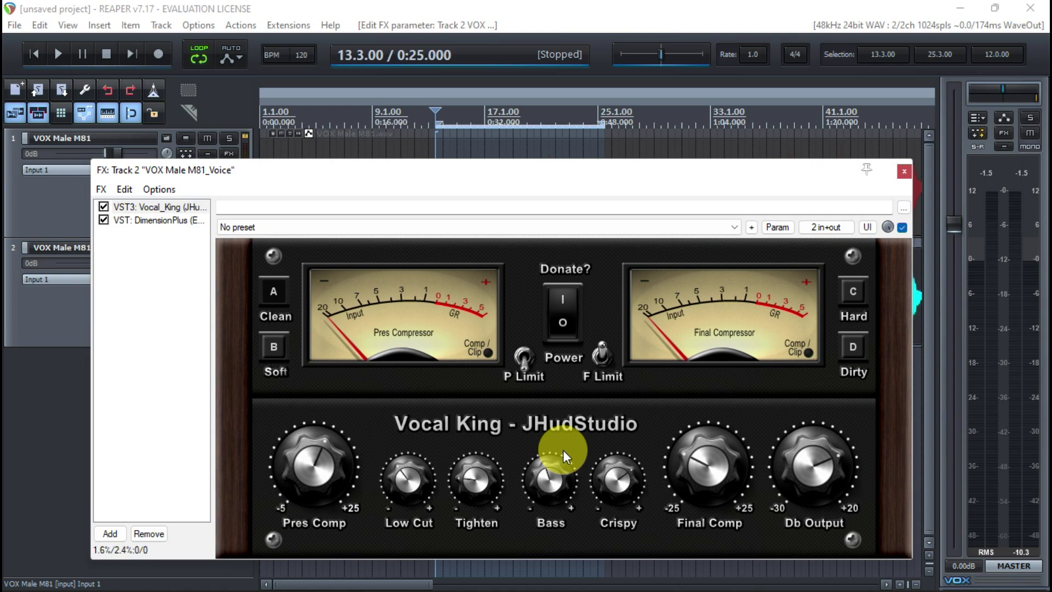
Open DimensionPlus in its own window and raise its Size and Dry/Wet amounts moderately while playing the selected range
{"action": "double_click", "coordinate": [164, 220]}
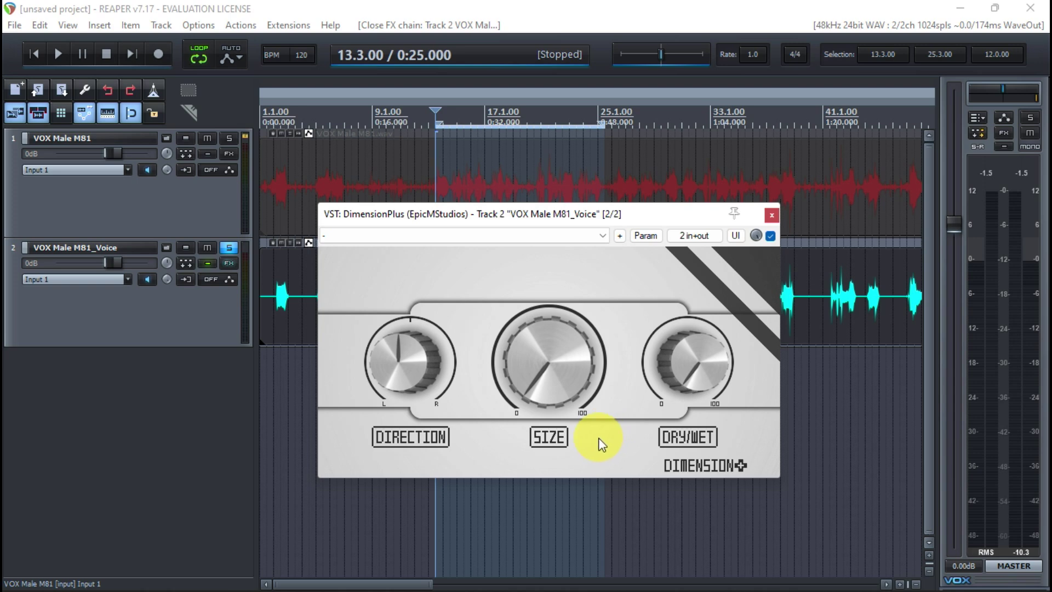
{"action": "key", "text": "space"}
{"action": "left_click_drag", "start_coordinate": [566, 394], "coordinate": [597, 293]}
{"action": "left_click", "coordinate": [713, 364]}
{"action": "left_click_drag", "start_coordinate": [713, 364], "coordinate": [759, 240]}
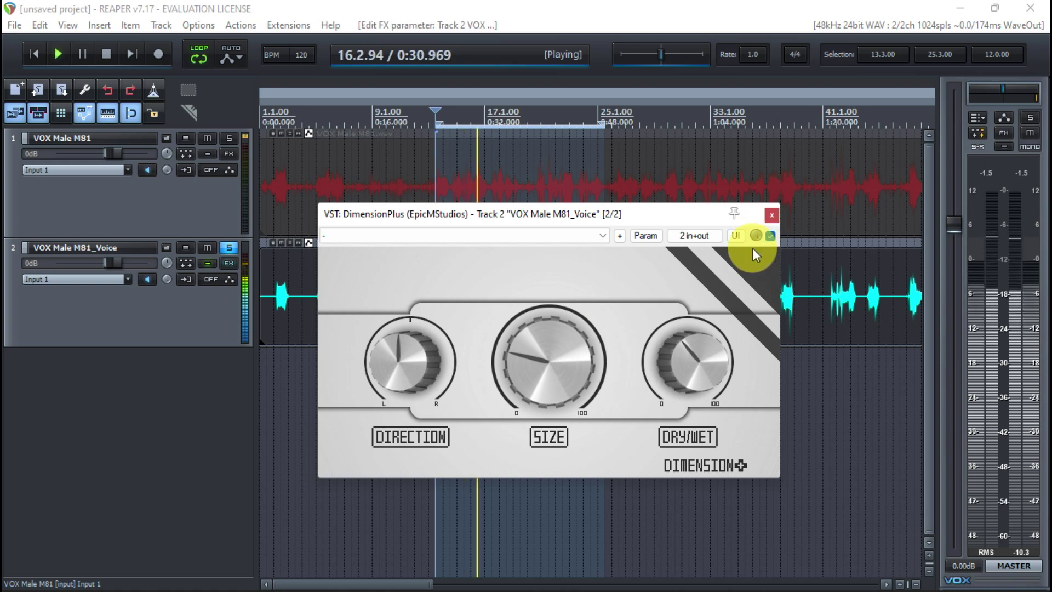
{"action": "left_click_drag", "start_coordinate": [697, 393], "coordinate": [718, 436]}
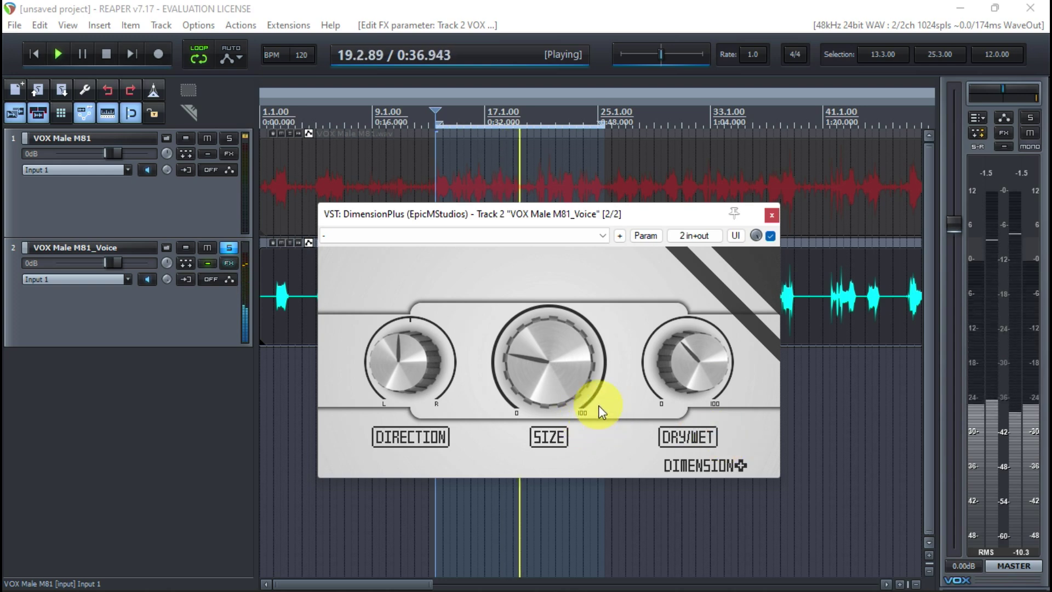
{"action": "left_click_drag", "start_coordinate": [686, 379], "coordinate": [686, 378]}
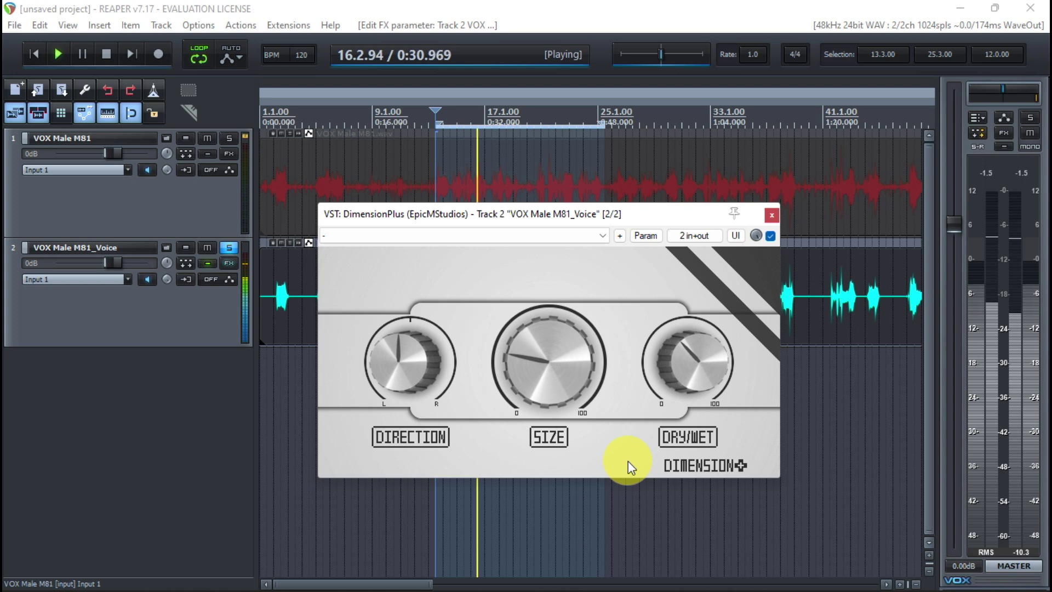
Stop playback of the selected range, keeping the current DimensionPlus Direction, Size and Dry/Wet settings
{"action": "key", "text": "space"}
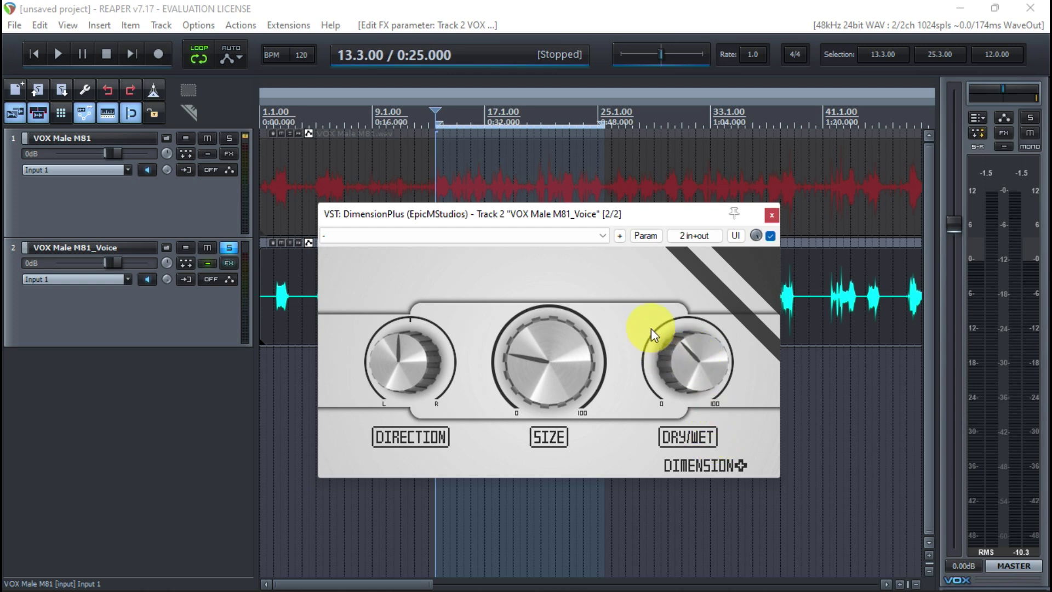
{"action": "mouse_move", "coordinate": [679, 370]}
{"action": "left_mouse_down"}
{"action": "mouse_move", "coordinate": [644, 371]}
{"action": "mouse_move", "coordinate": [717, 365]}
{"action": "mouse_move", "coordinate": [658, 359]}
{"action": "mouse_move", "coordinate": [683, 378]}
{"action": "left_mouse_up"}
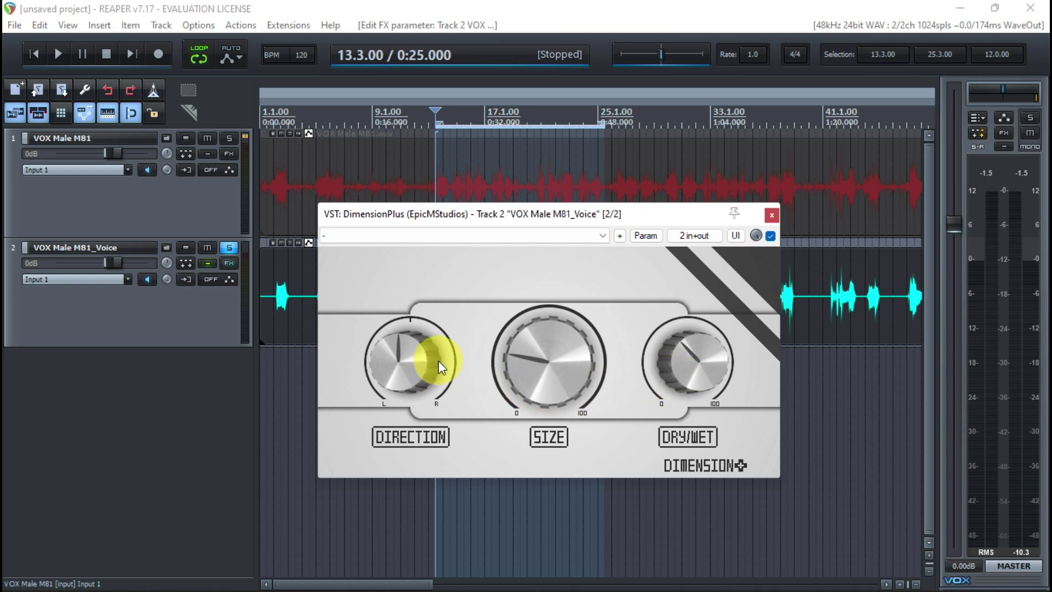
{"action": "left_click_drag", "start_coordinate": [385, 367], "coordinate": [379, 361]}
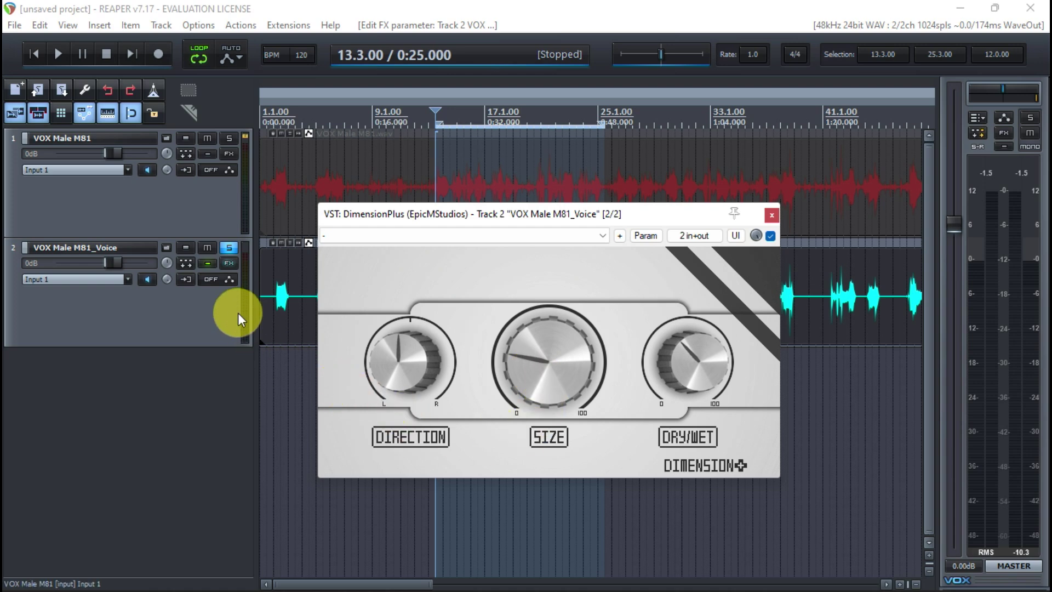
Compare the VOX Male M81_Voice track with its whole effects chain bypassed and enabled while playing the selected range
{"action": "left_click", "coordinate": [211, 266]}
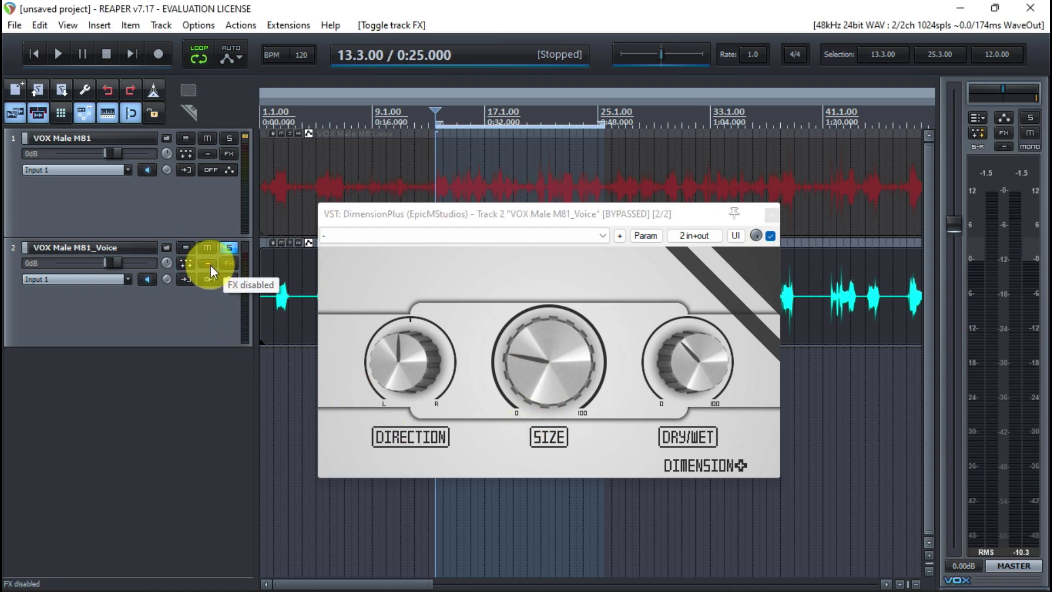
{"action": "key", "text": "space"}
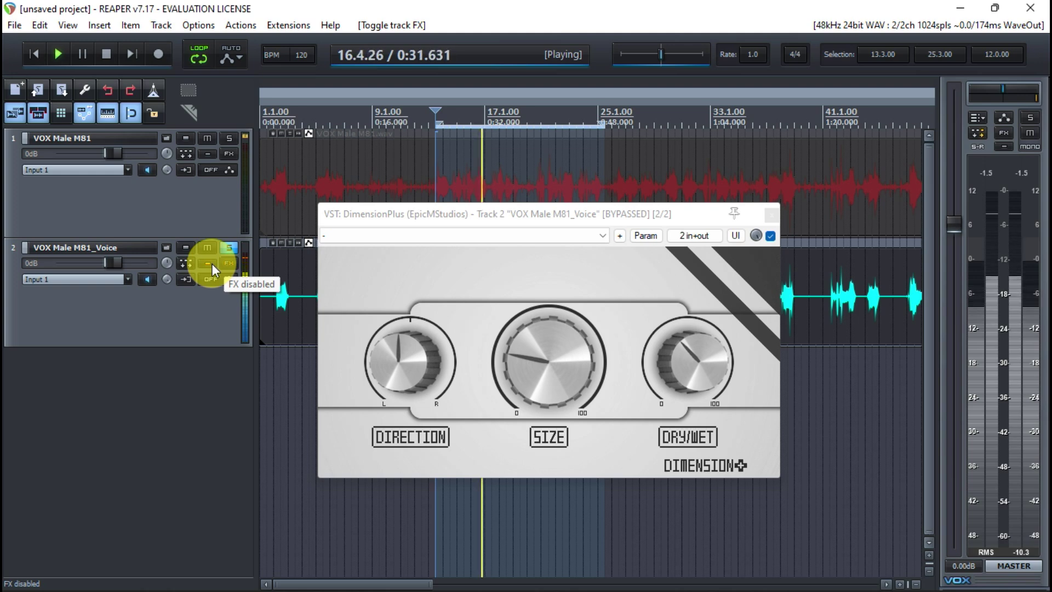
{"action": "left_click", "coordinate": [212, 264]}
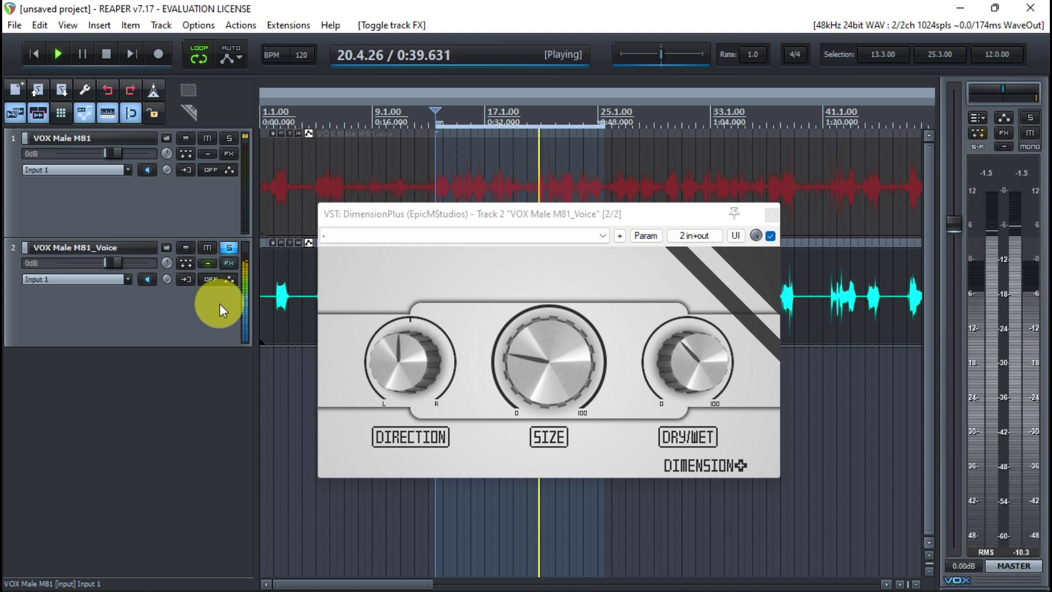
{"action": "left_click", "coordinate": [210, 266]}
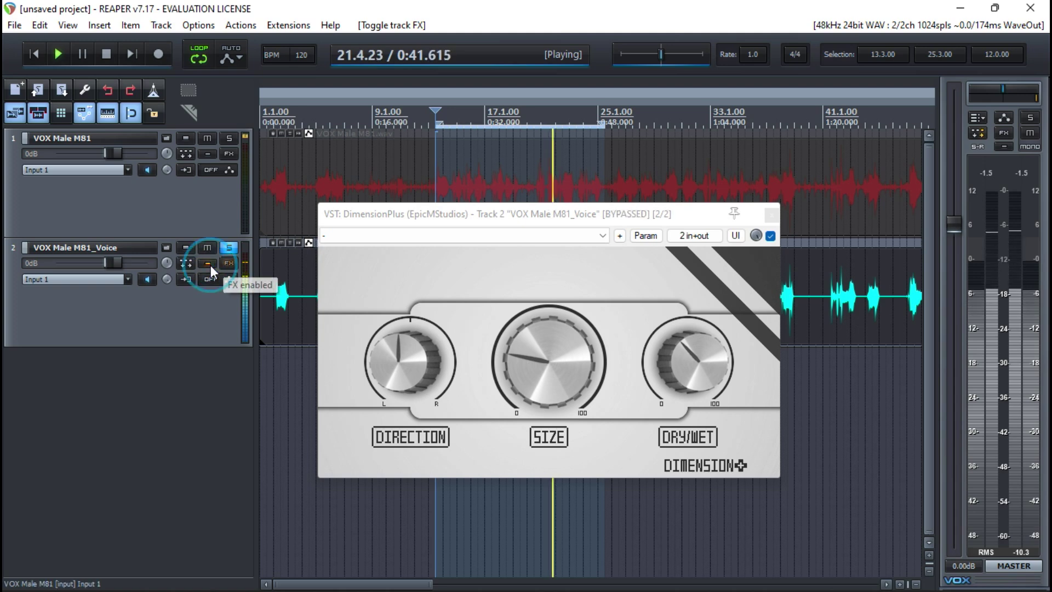
{"action": "left_click", "coordinate": [210, 265]}
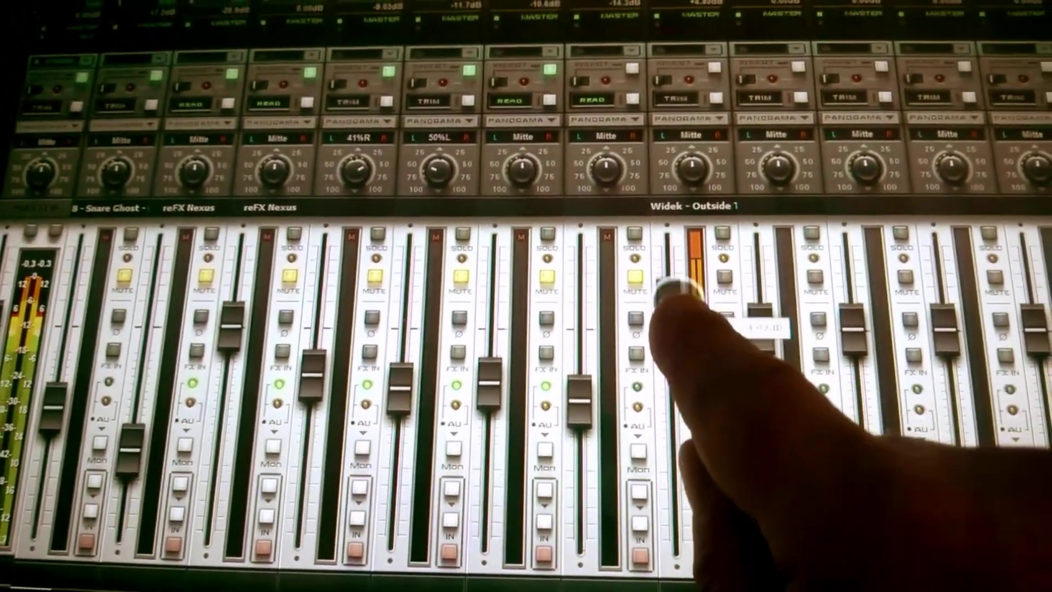
{"action": "left_click_drag", "start_coordinate": [663, 290], "coordinate": [650, 360]}
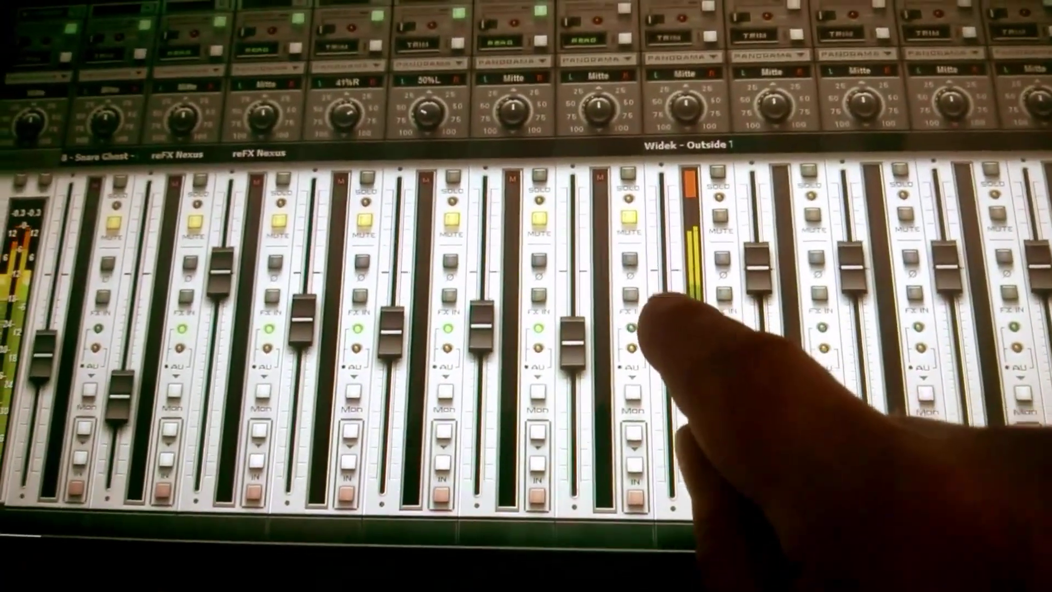
{"action": "left_click_drag", "start_coordinate": [616, 323], "coordinate": [664, 354]}
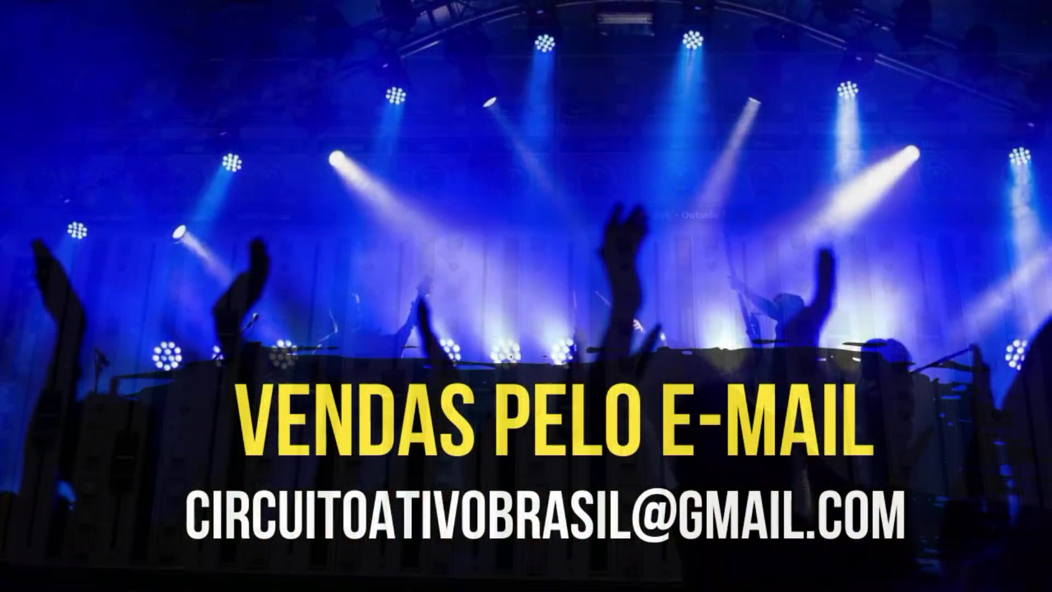